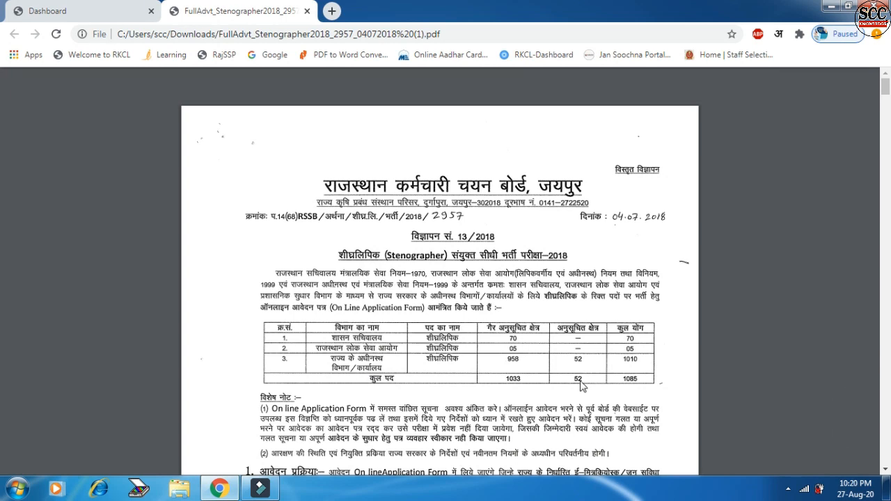
Review the Stenographer 2018 advertisement, including the post table, educational eligibility, nationality and age-limit sections
scroll(625, 368, down, 5)
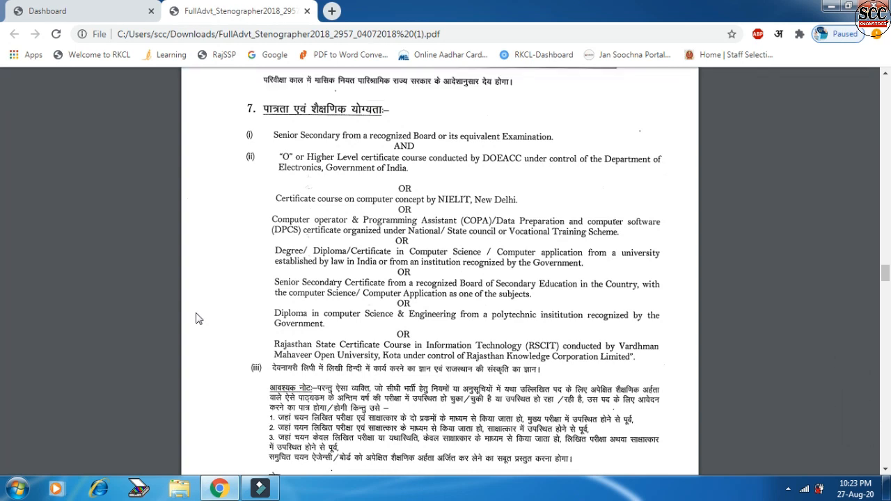
scroll(519, 365, down, 10)
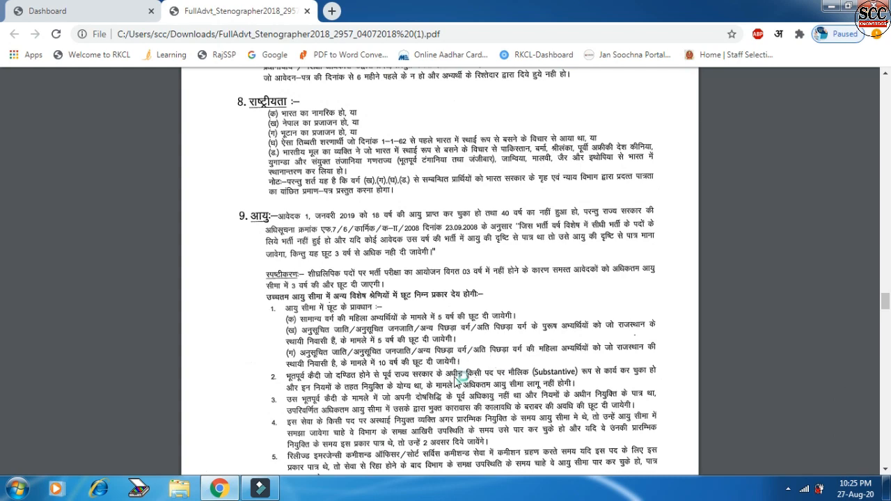
scroll(371, 405, down, 3)
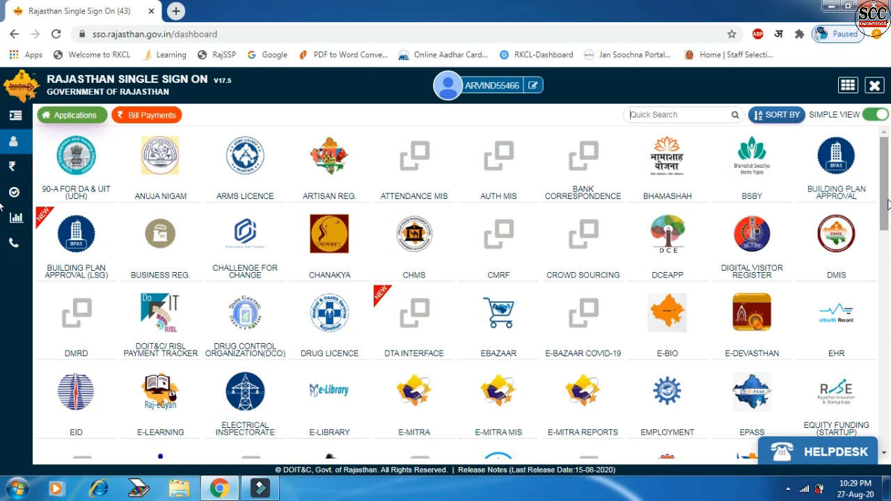
Find the Recruitment Portal among the Rajasthan Single Sign On applications and open it
scroll(888, 204, down, 1)
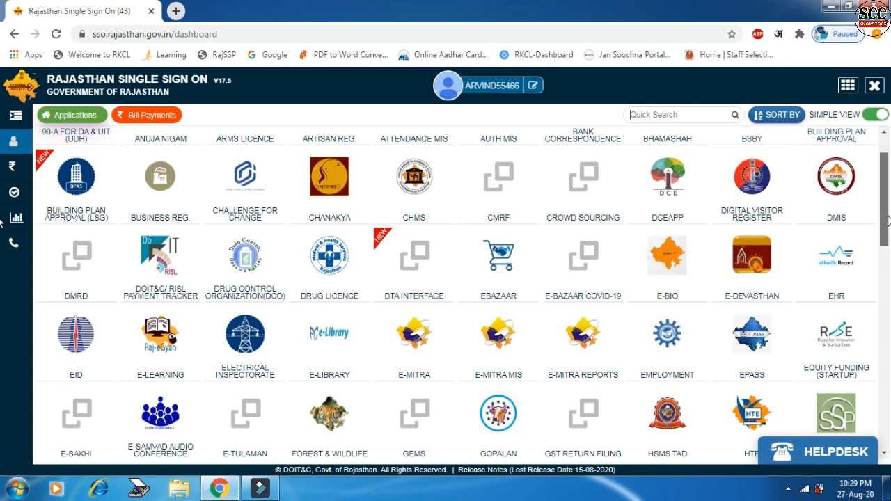
drag(888, 221, 889, 357)
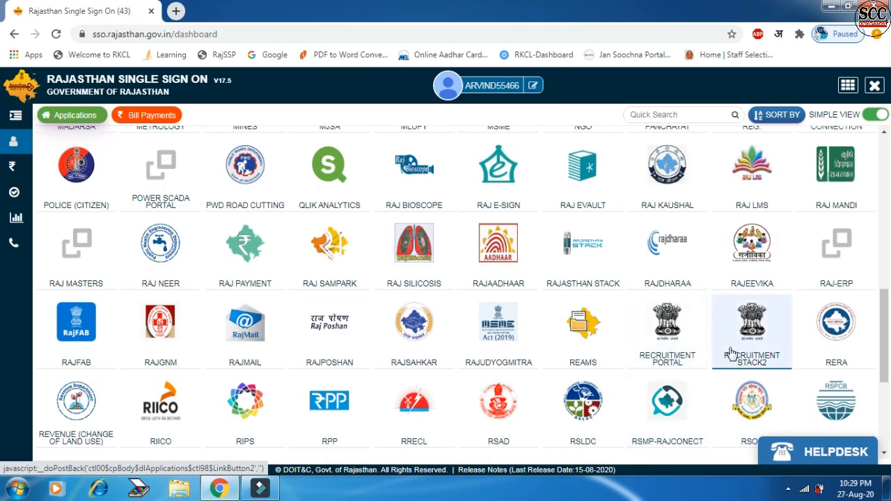
click(670, 352)
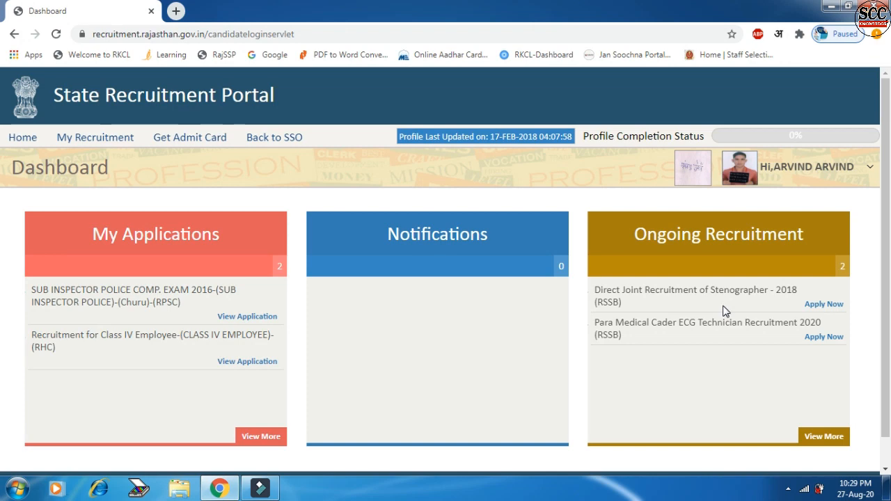
Download and open the Full Advertisement from the Direct Joint Recruitment of Stenographer - 2018 post details, then return to the dashboard
click(662, 297)
scroll(2, 331, down, 1)
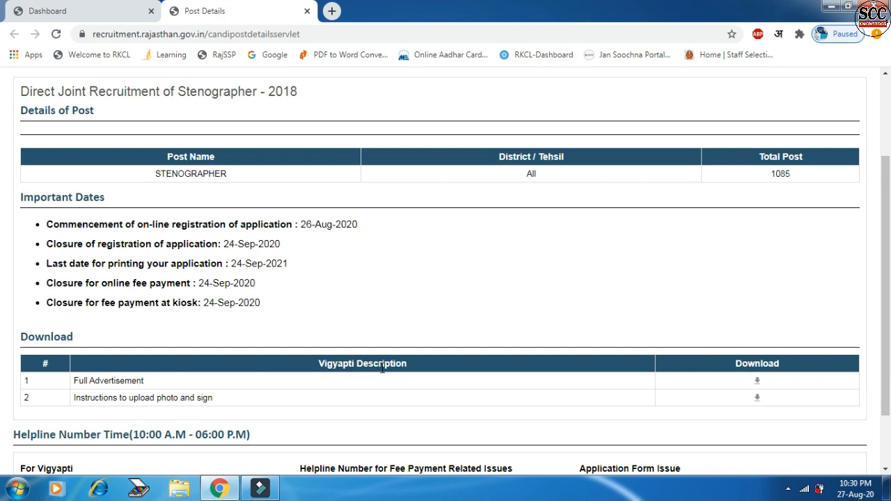
click(757, 382)
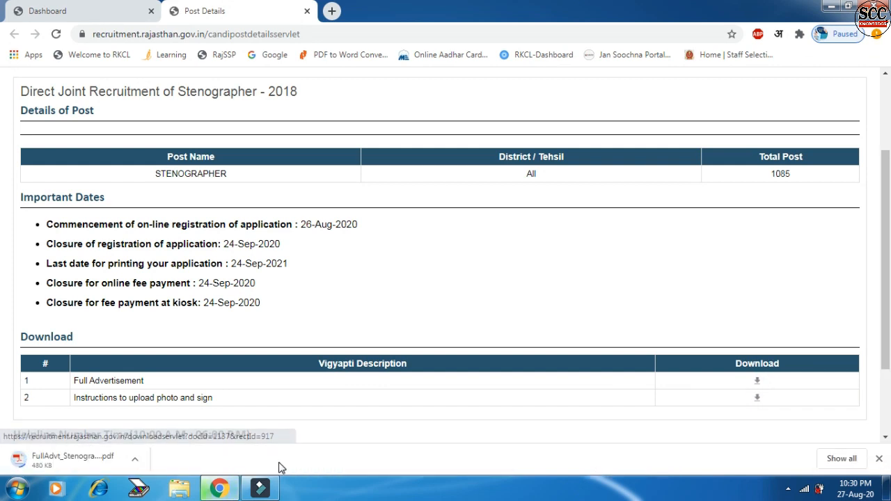
click(73, 463)
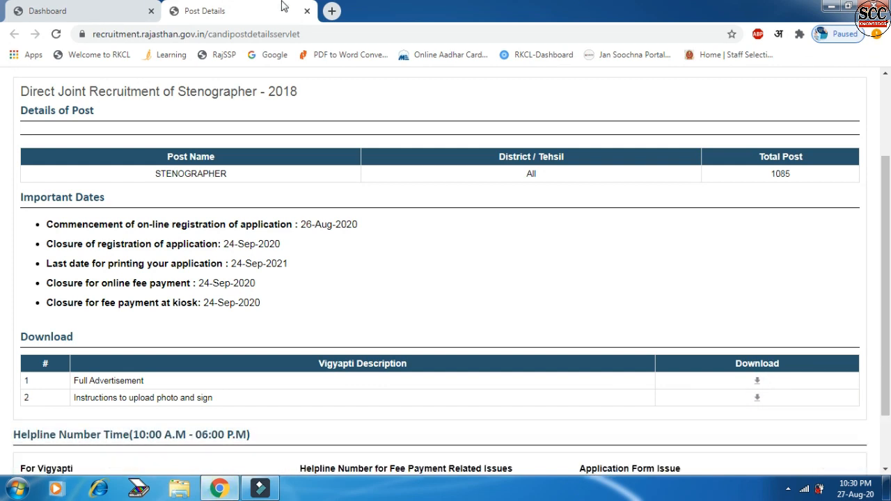
click(307, 11)
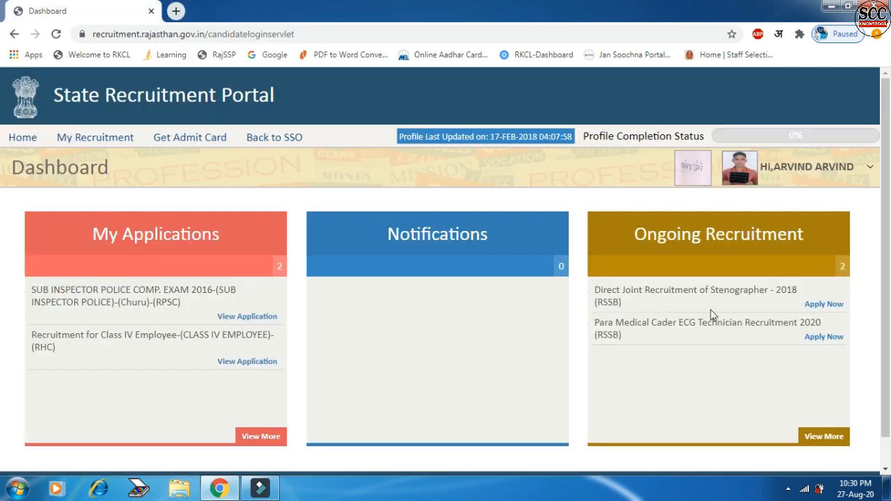
Start the Direct Joint Recruitment of Stenographer - 2018 application without fetching candidate profile data, choosing the STENOGRAPHER post
click(824, 306)
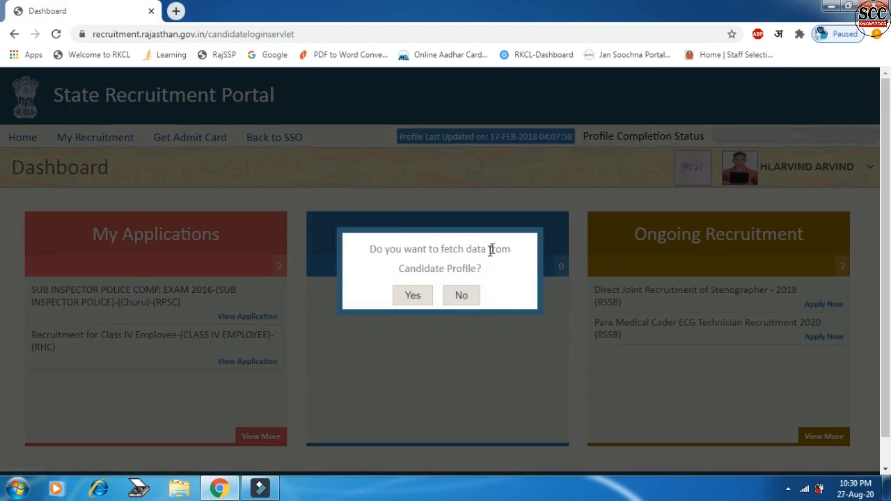
click(462, 295)
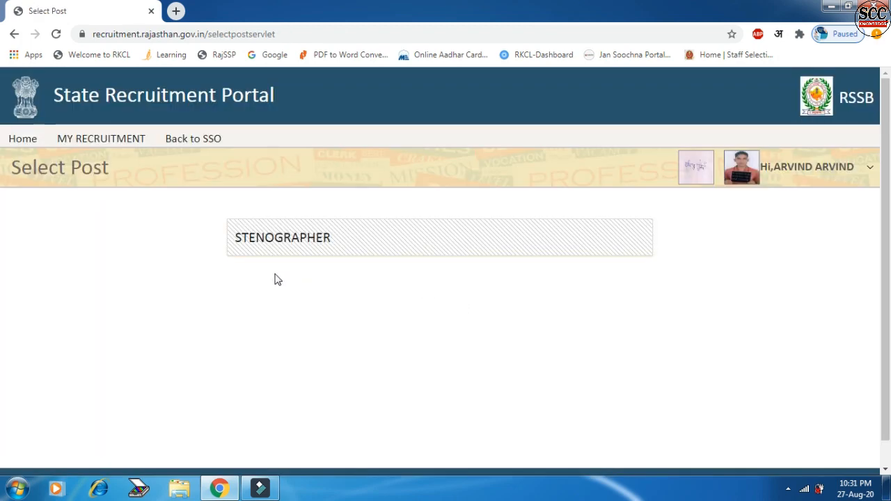
click(283, 247)
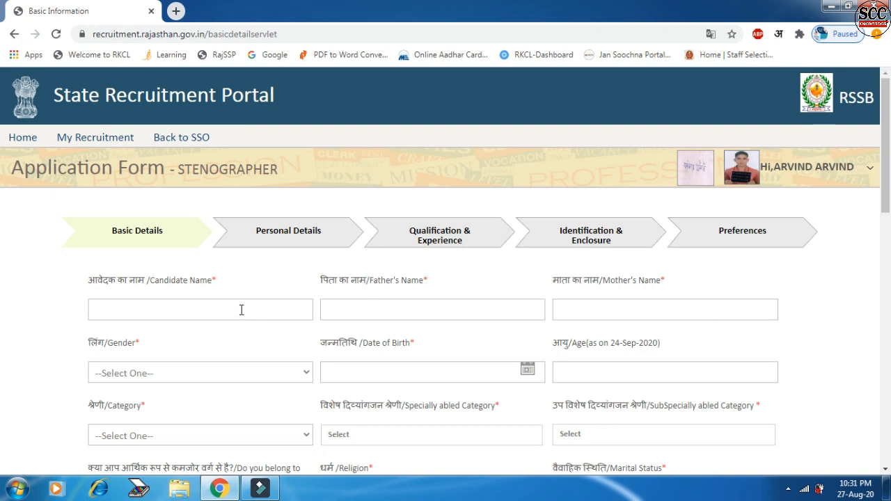
click(242, 310)
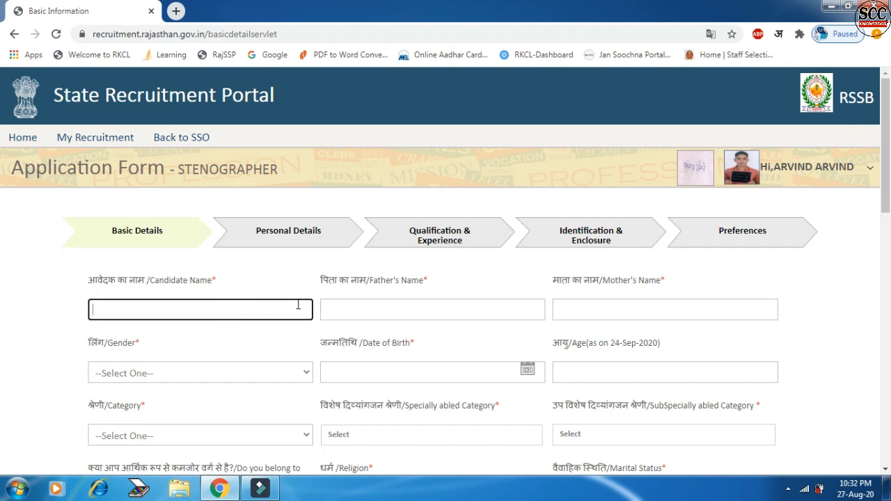
click(368, 307)
click(586, 304)
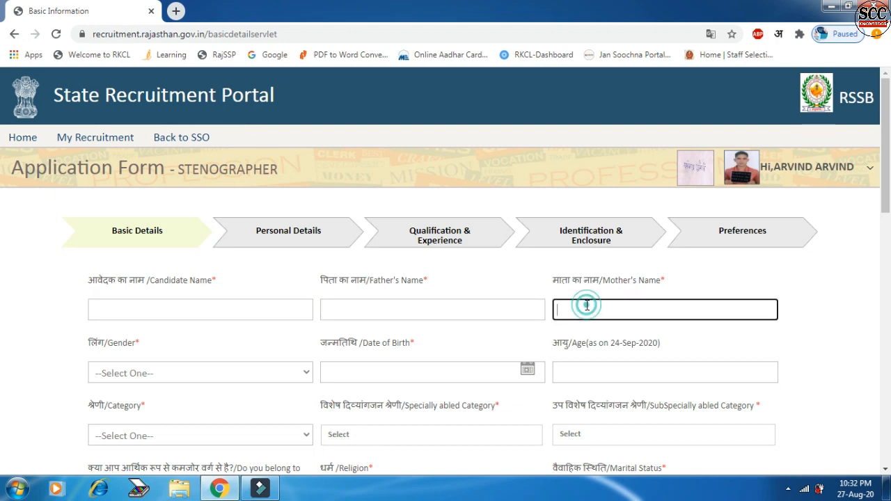
Set the candidate's gender to Male and enter the date of birth in the Basic Details form
click(215, 375)
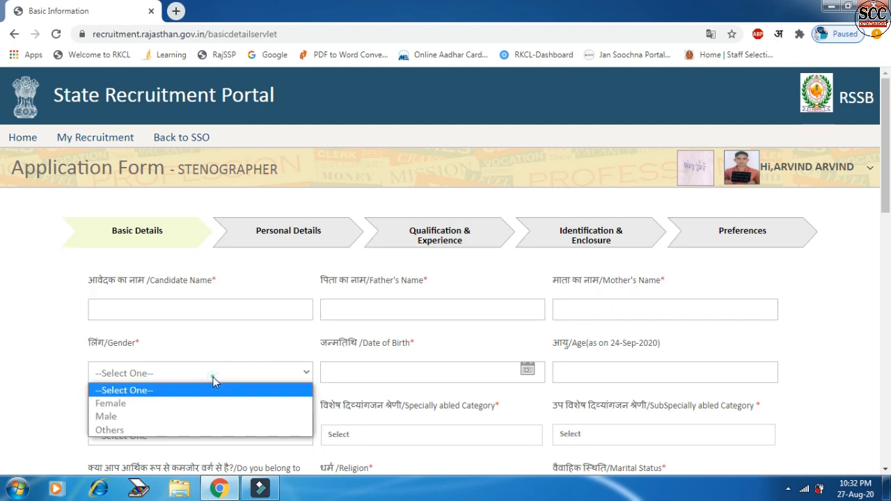
click(161, 417)
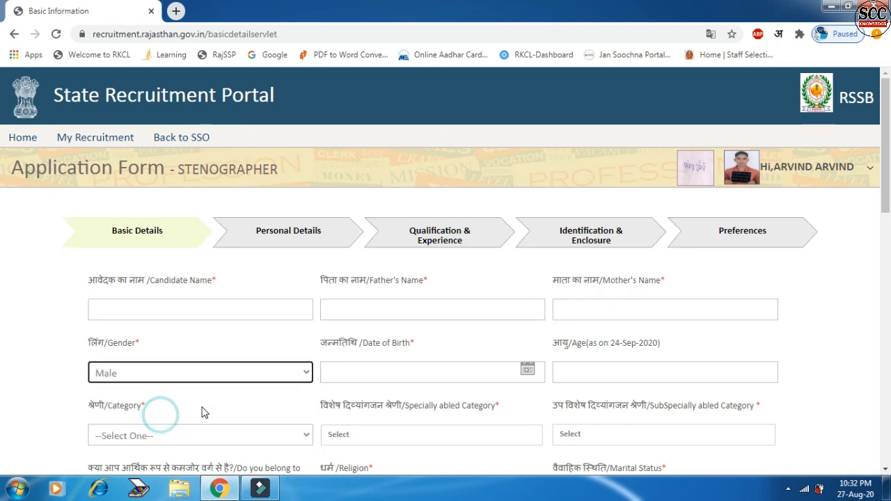
click(527, 370)
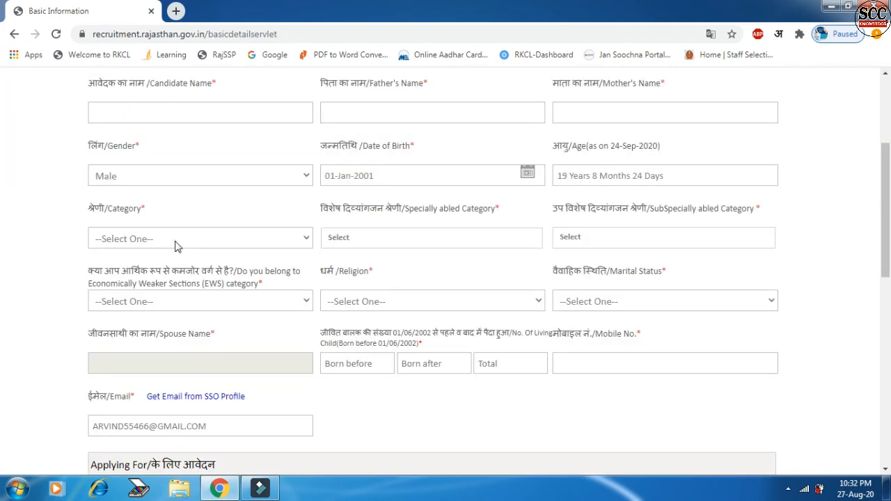
Set the category to S.C and the specially abled category to Not Applicable
click(176, 240)
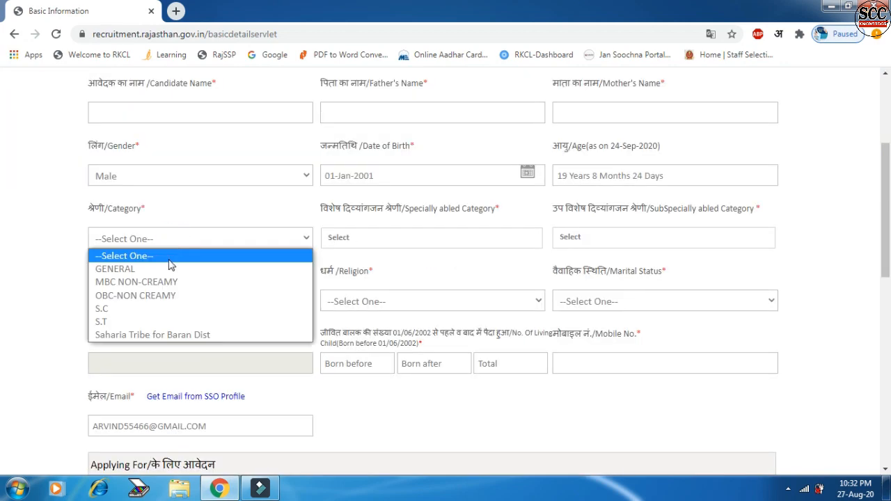
click(158, 308)
click(393, 241)
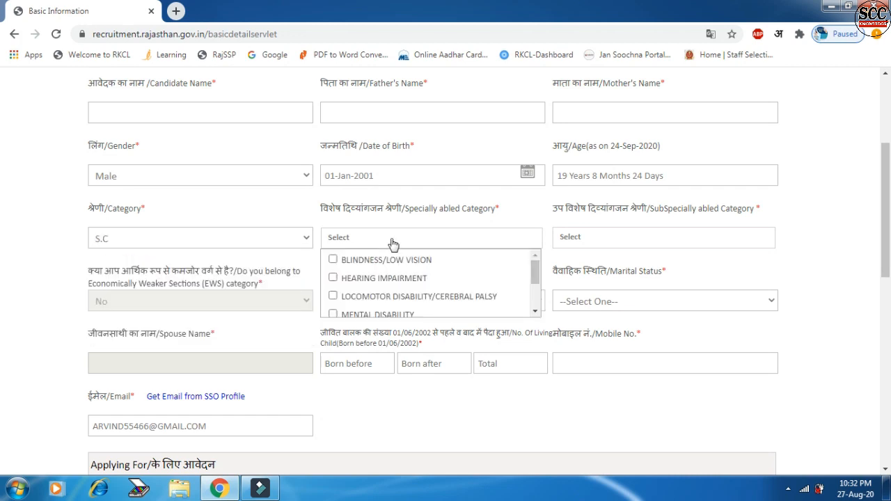
click(534, 300)
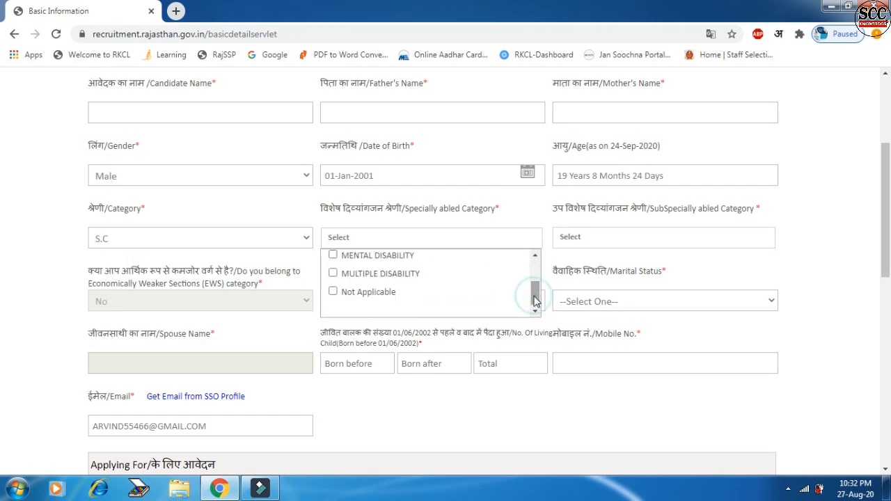
click(332, 292)
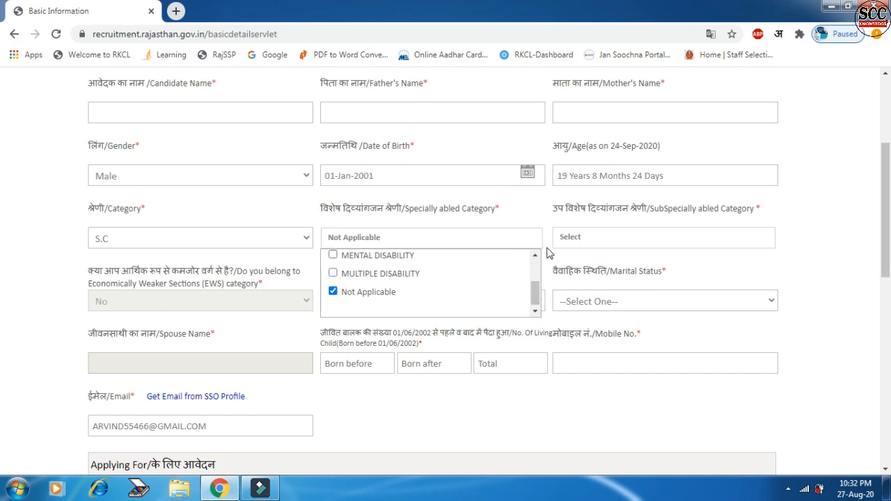
click(571, 254)
Set the religion to HINDU and the marital status to Married
click(361, 303)
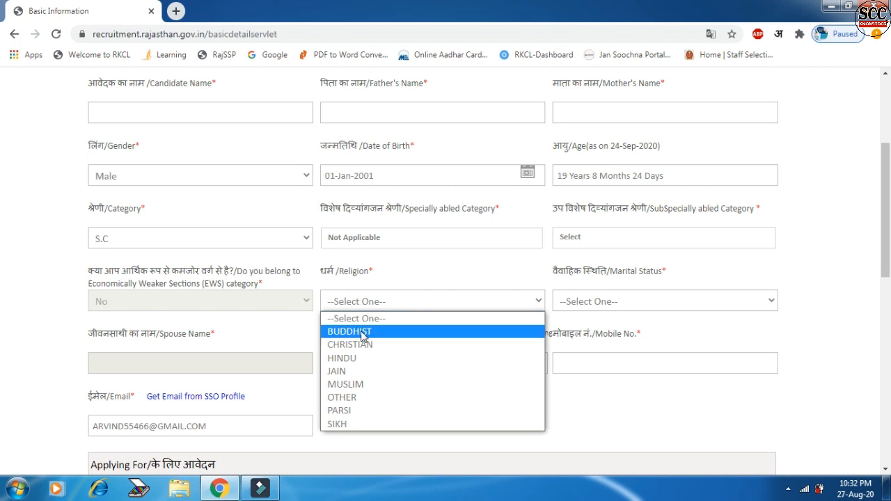
click(362, 357)
click(583, 306)
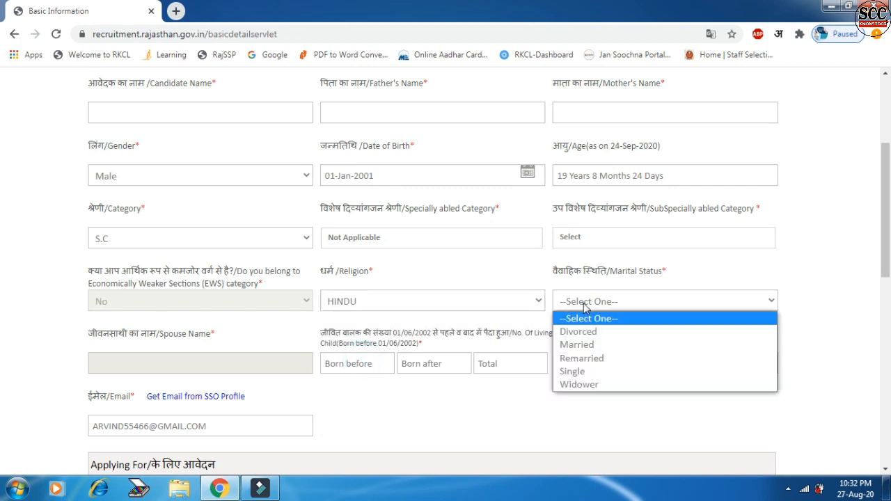
click(587, 346)
Enter the number of living children as 0 born before 01/06/2002 and 2 born after
click(212, 365)
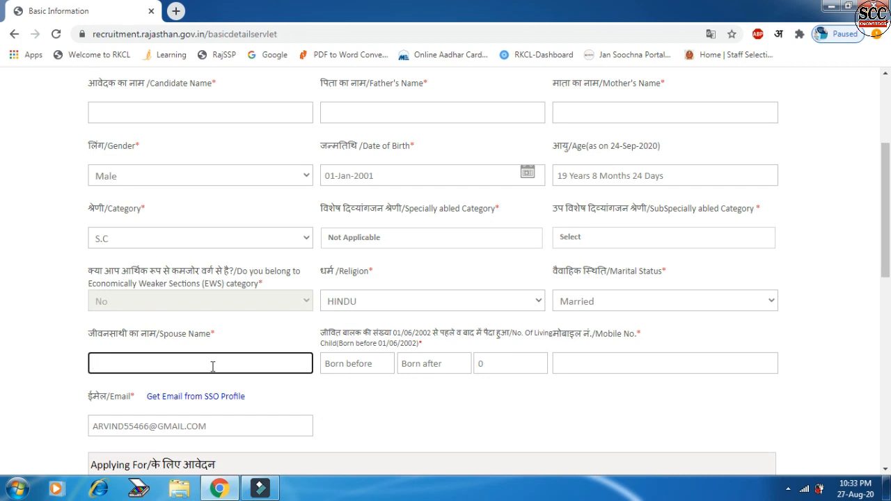
click(372, 369)
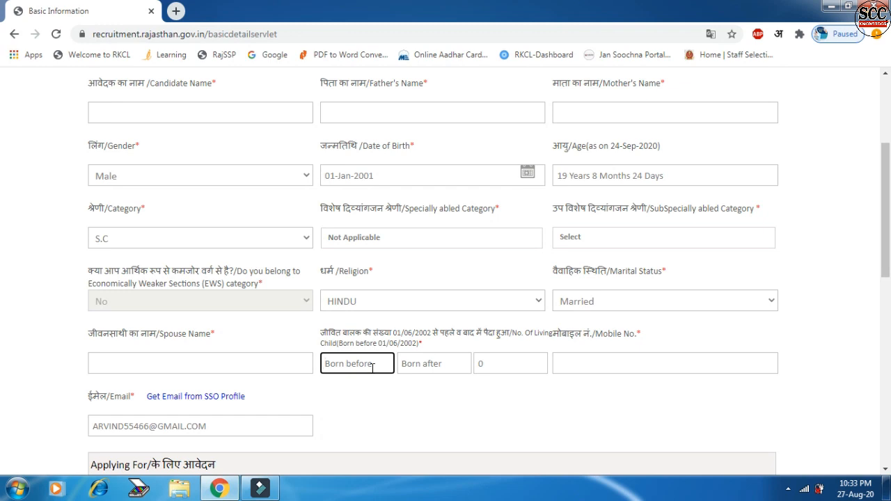
click(411, 366)
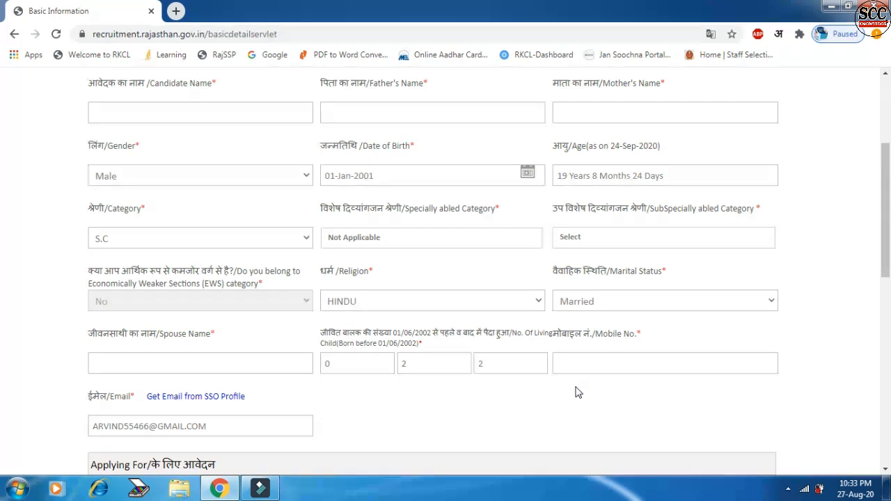
scroll(575, 392, down, 3)
click(234, 210)
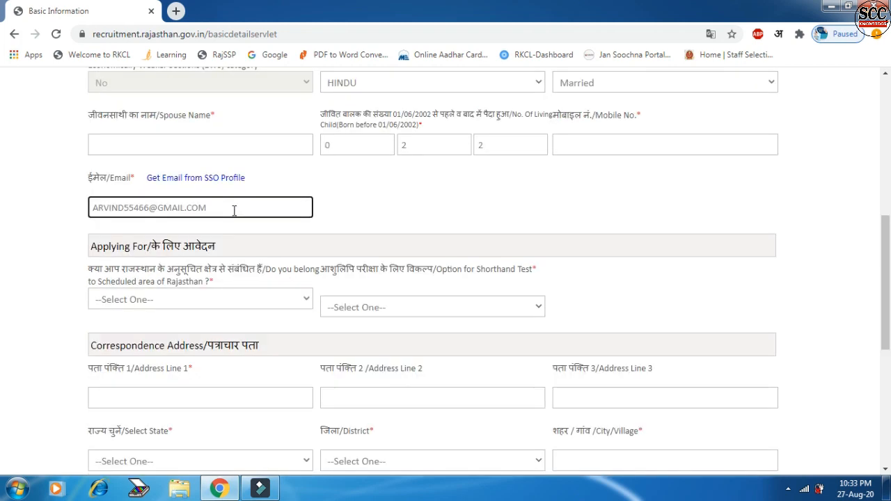
Answer No for belonging to the Scheduled area of Rajasthan and choose ENGLISH for the shorthand test
scroll(239, 378, down, 1)
key(Tab)
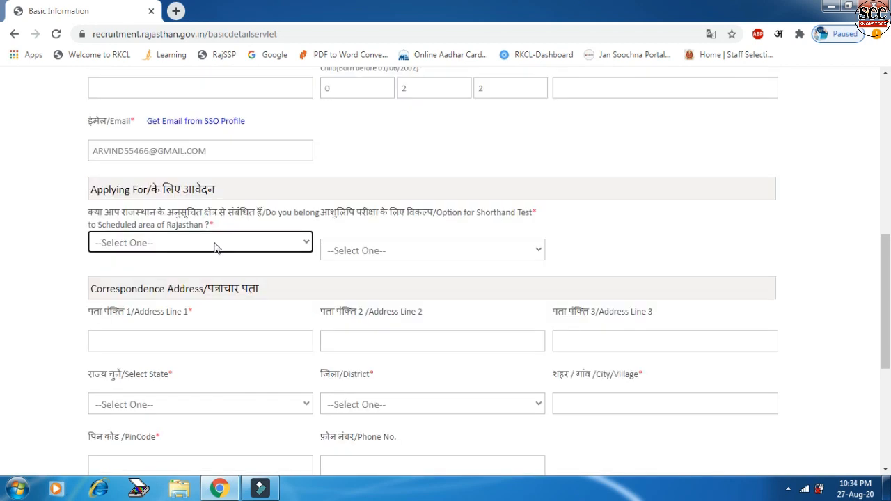
click(216, 244)
click(181, 272)
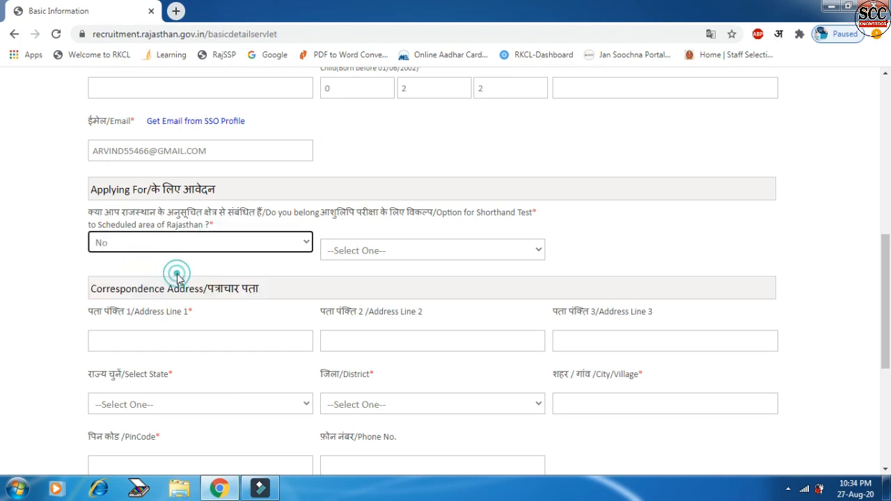
click(425, 252)
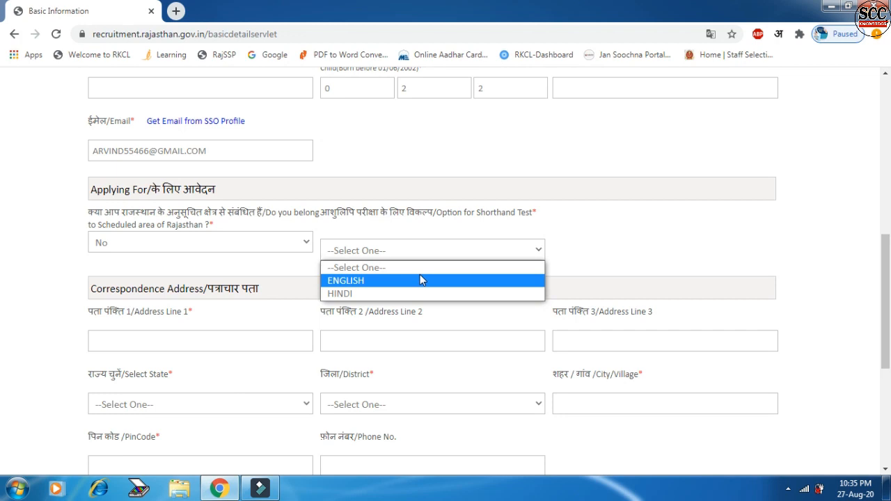
click(420, 280)
Mark the permanent address as the same as the correspondence address
scroll(403, 265, down, 2)
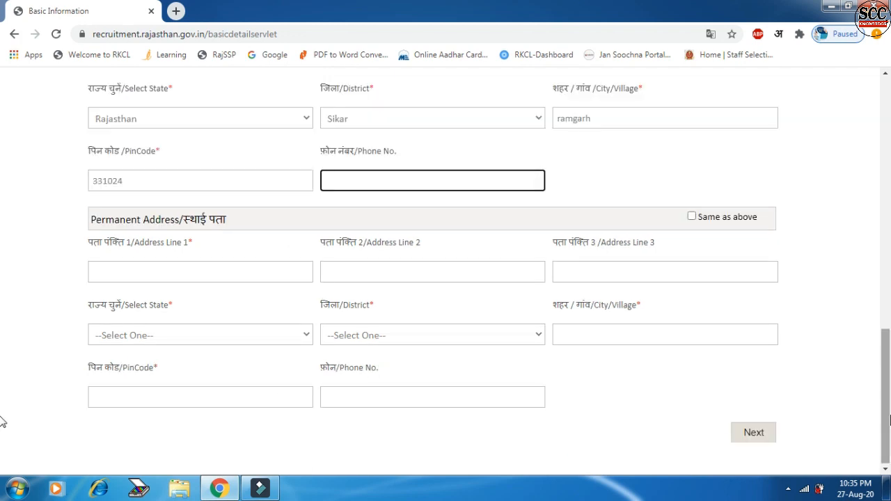
click(693, 217)
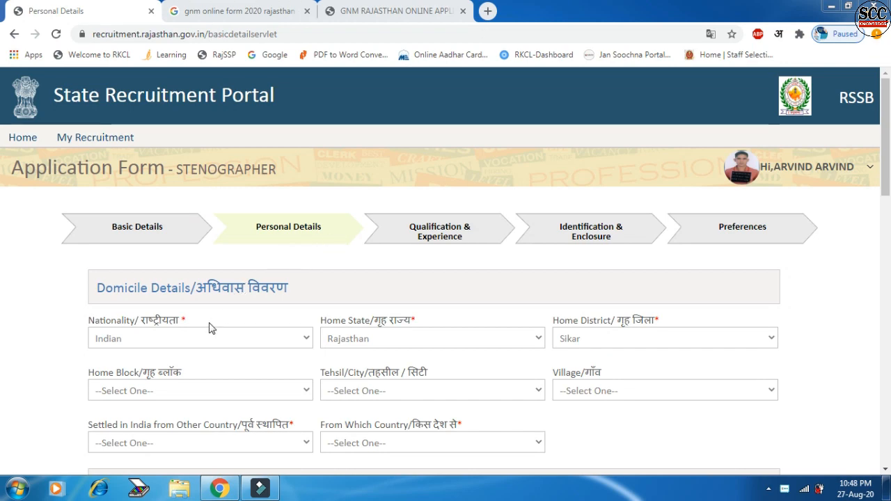
Check the nationality, home state and home district selections in the domicile details
scroll(202, 278, down, 1)
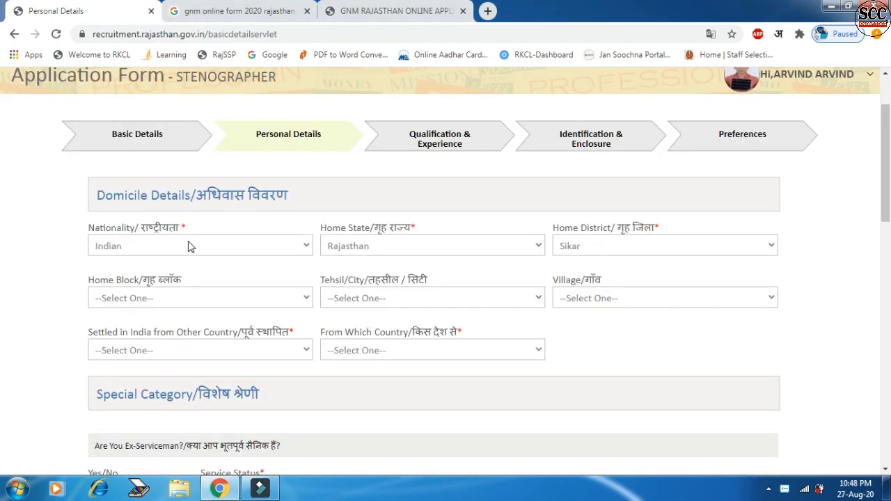
click(189, 247)
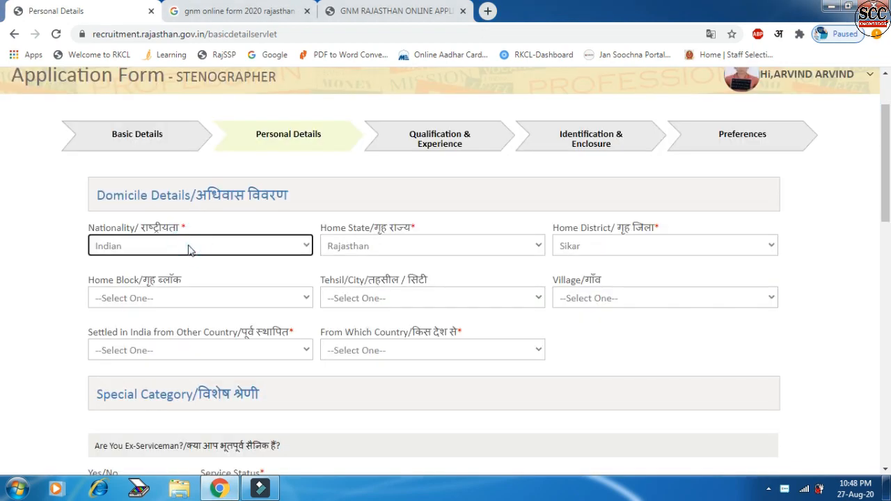
click(404, 248)
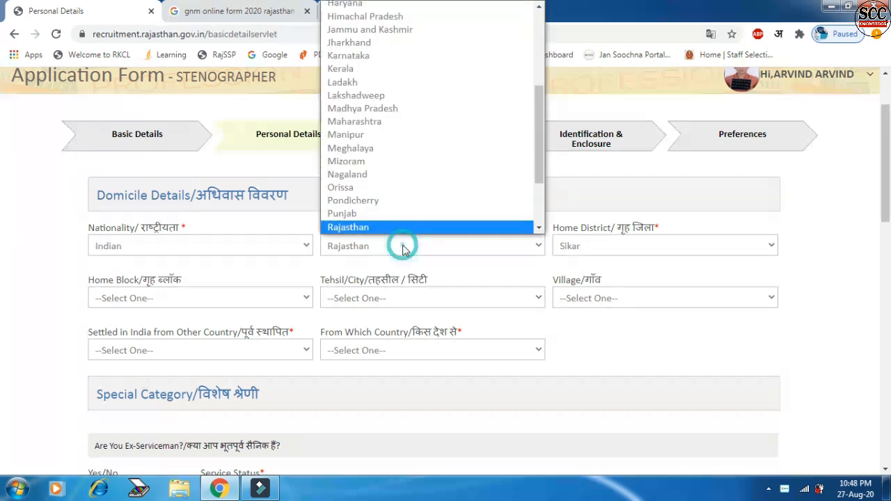
click(403, 247)
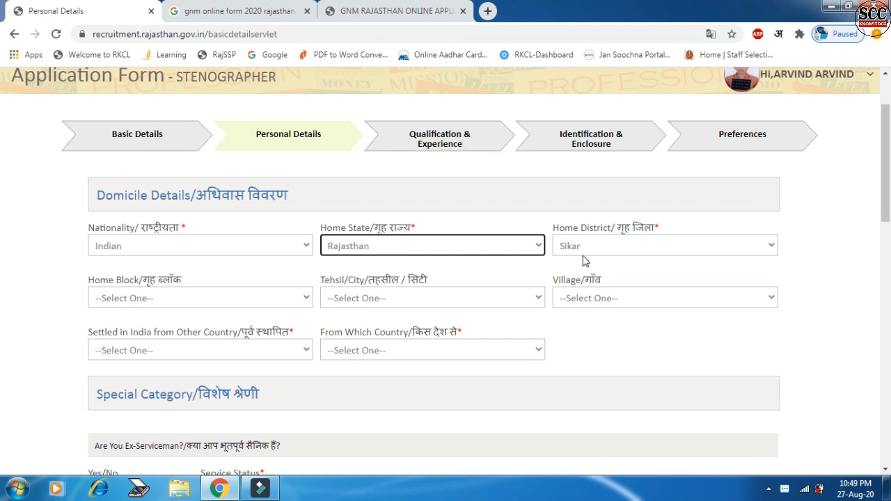
click(600, 249)
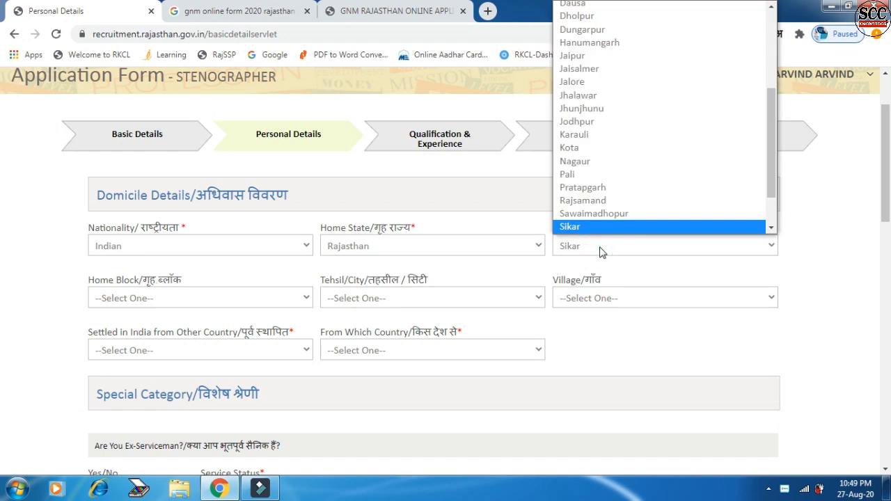
click(601, 251)
Set the home block to Fatehpur and the tehsil to Ramgarh Shekhawati, and answer No for settled in India from another country
click(154, 305)
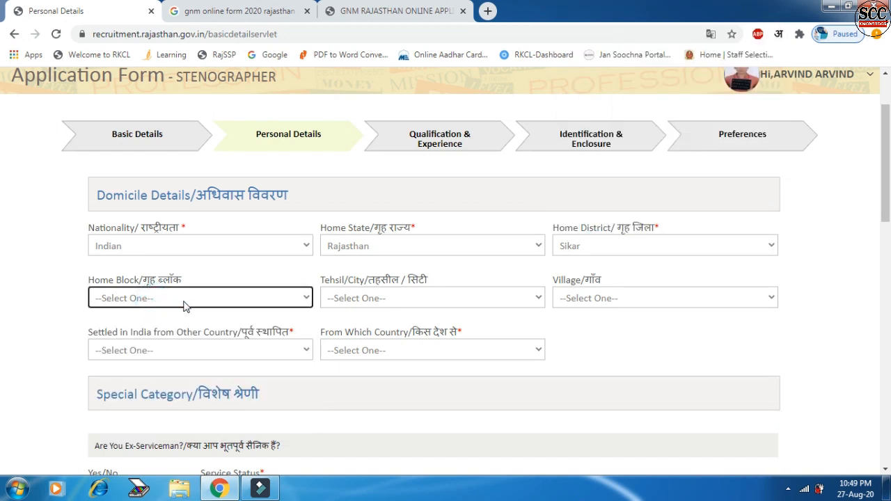
click(359, 306)
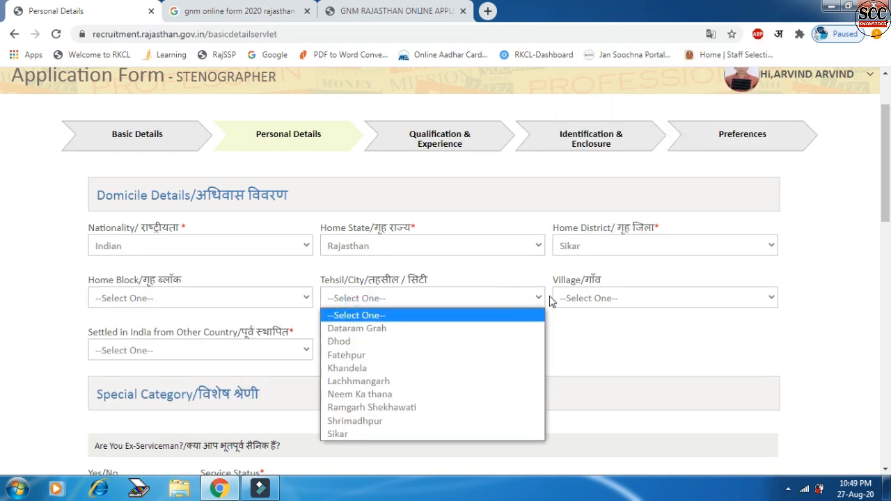
click(597, 298)
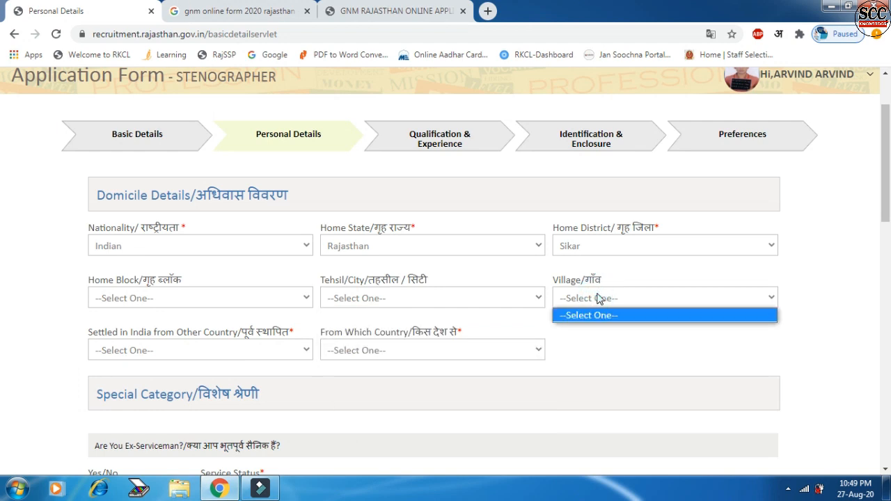
click(597, 298)
click(264, 352)
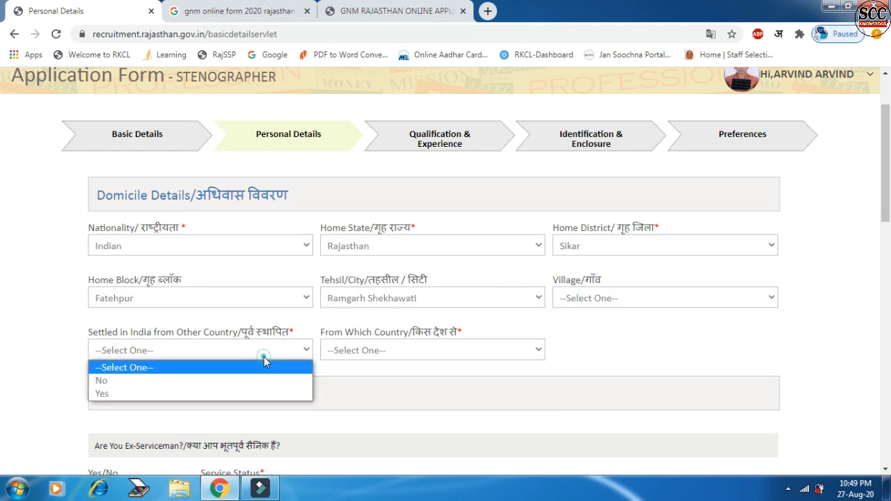
click(249, 378)
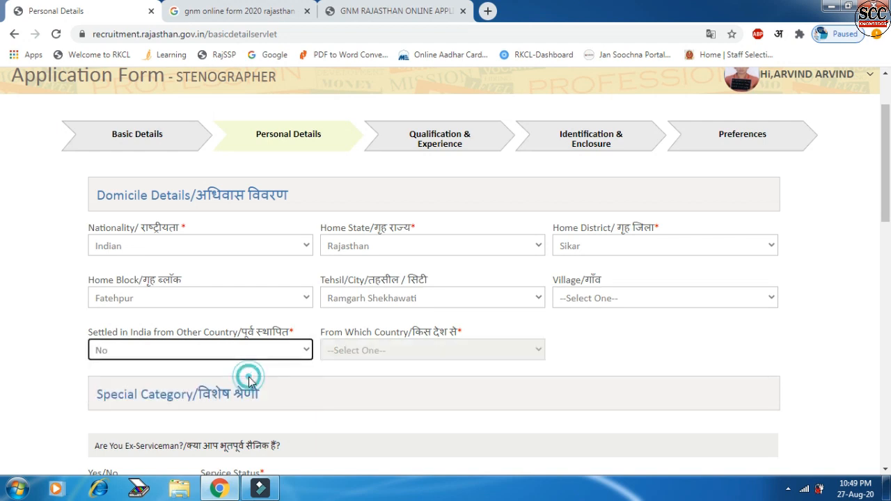
Keep all special category answers at No and the additional categories unticked, and continue to the qualification and experience page
scroll(188, 286, down, 3)
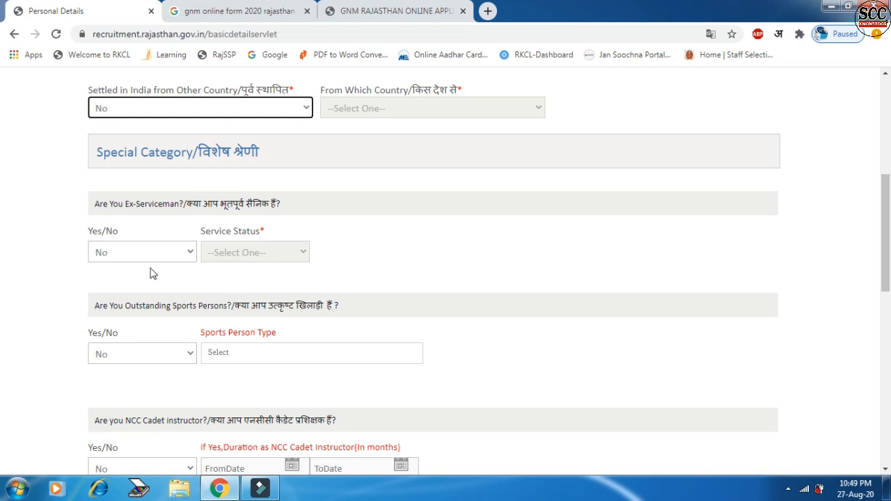
drag(884, 273, 877, 334)
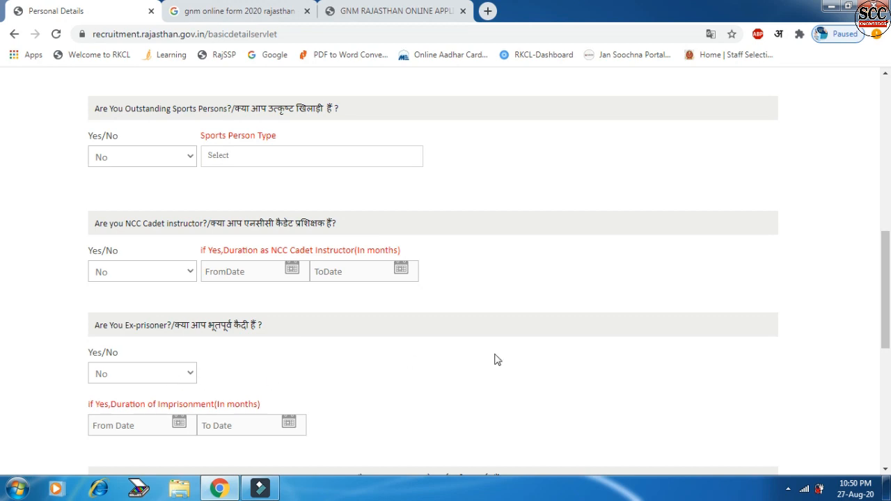
scroll(884, 306, down, 2)
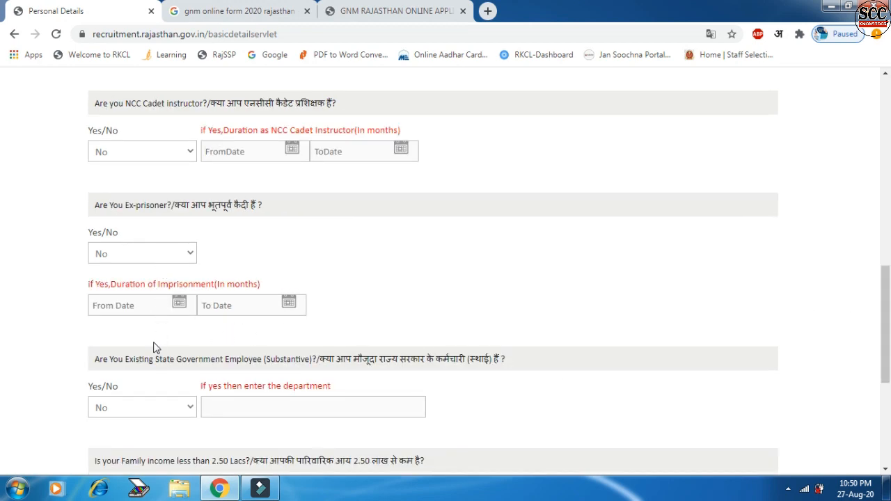
scroll(541, 332, down, 2)
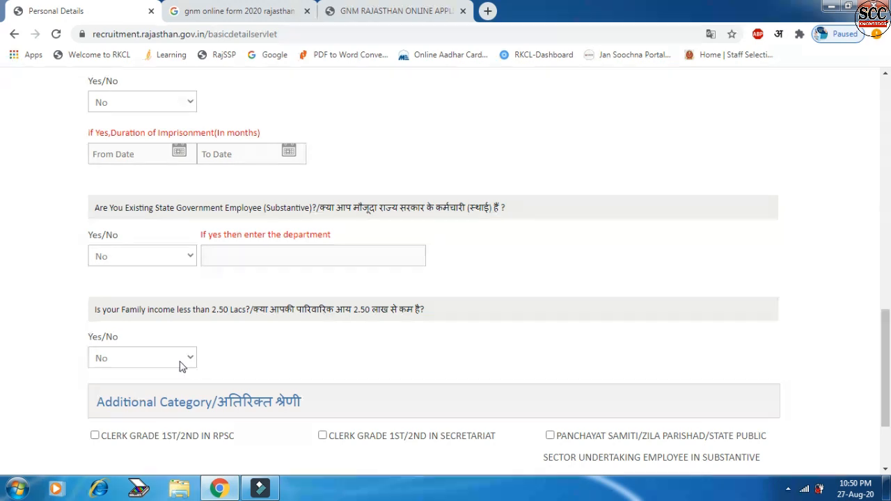
scroll(179, 367, down, 2)
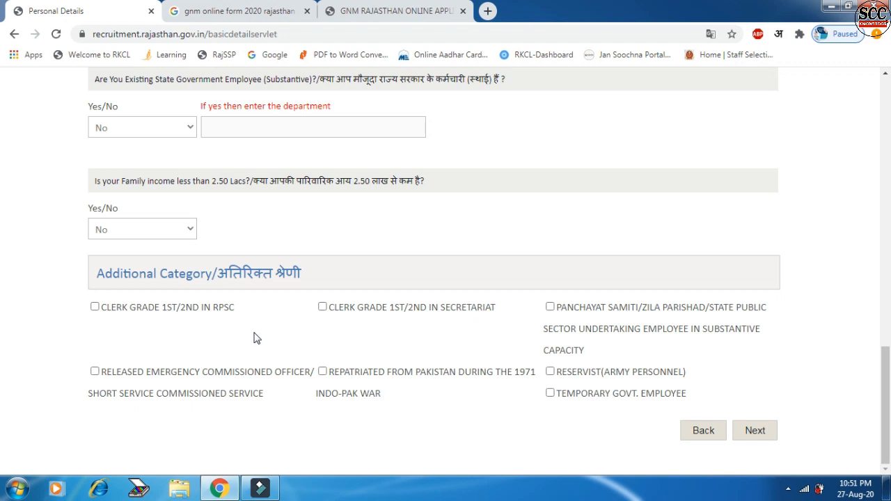
click(754, 432)
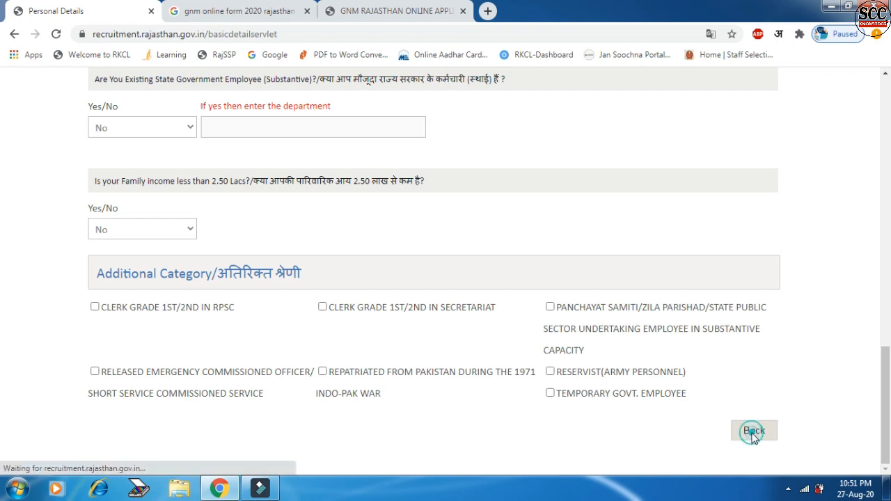
Tick the qualification data discrepancy declaration and choose RSCIT conducted by Verdhaman Mahaveer Open University Kota as the third exam
drag(887, 249, 887, 292)
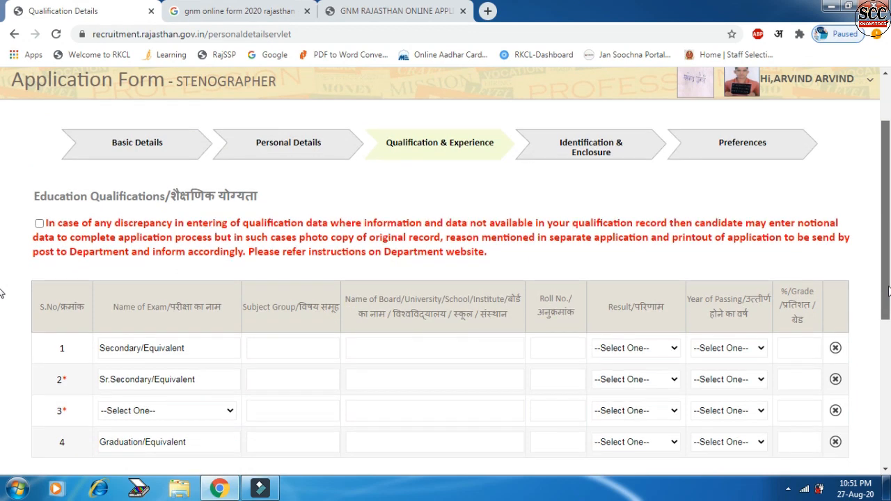
drag(888, 292, 888, 293)
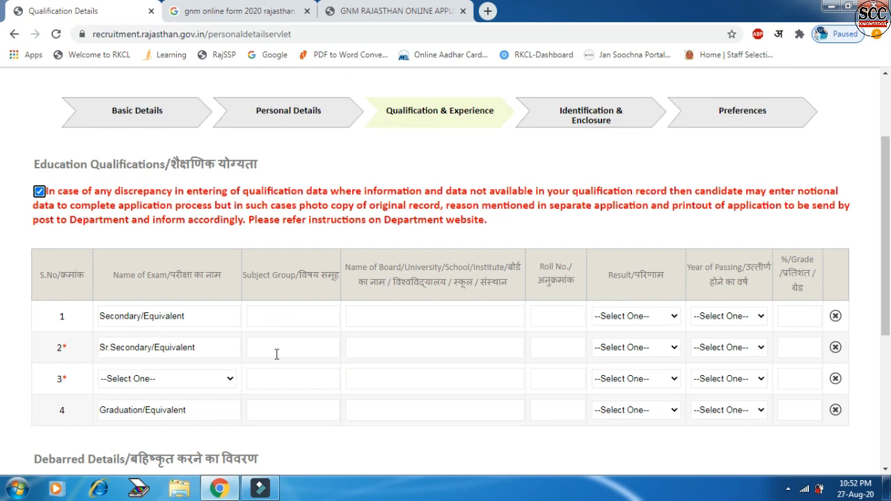
click(184, 386)
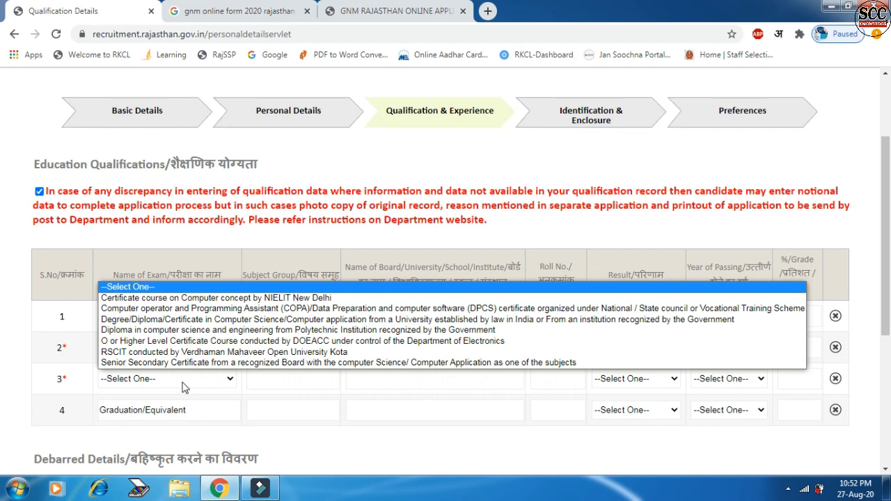
click(195, 352)
Fill in the Secondary/Equivalent row with result type Percentage and passing year 2010, and submit the completed qualification details
click(286, 314)
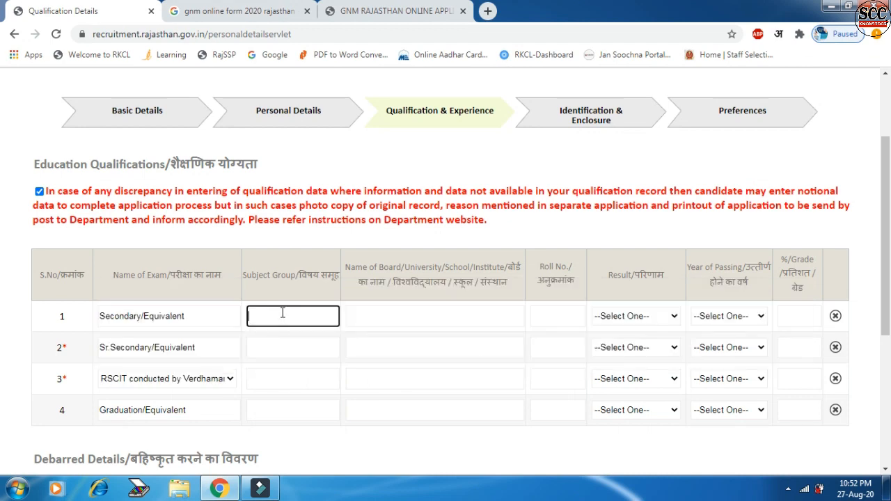
click(403, 318)
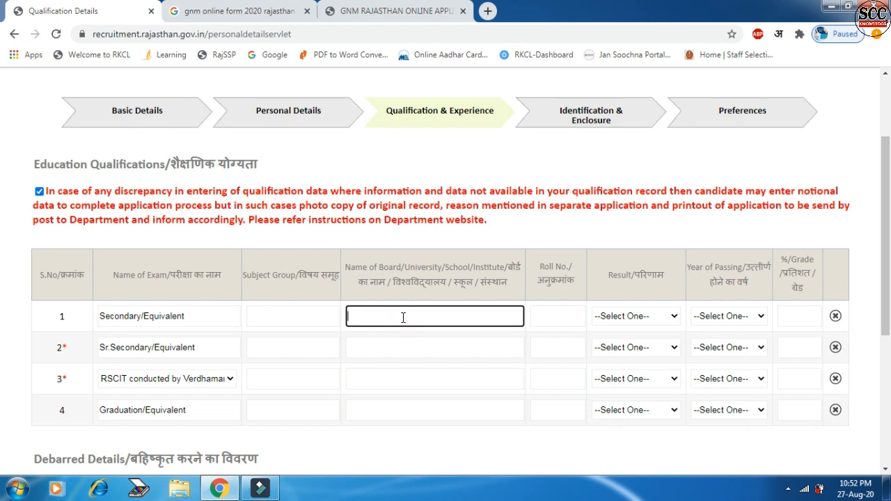
click(552, 313)
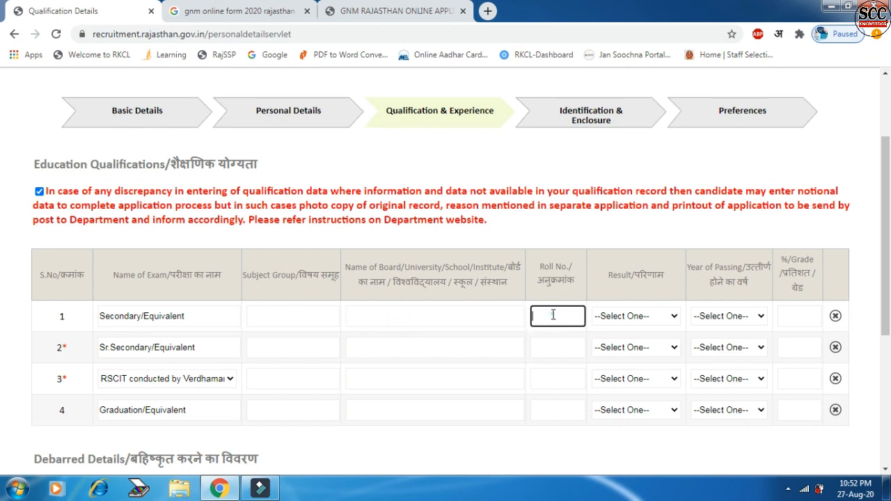
click(596, 317)
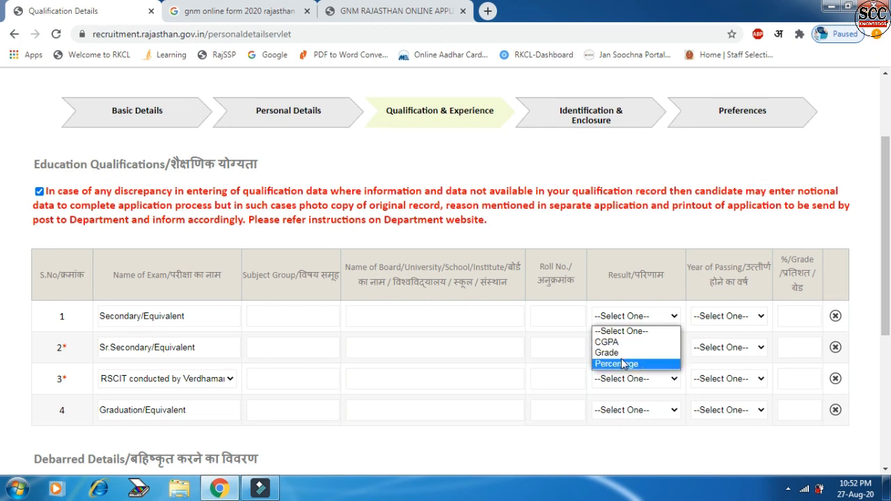
click(623, 363)
click(731, 317)
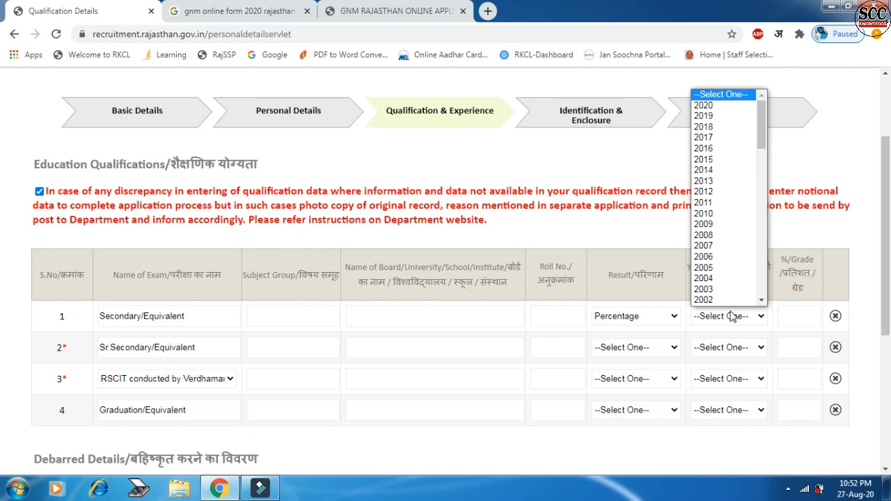
click(703, 214)
click(796, 315)
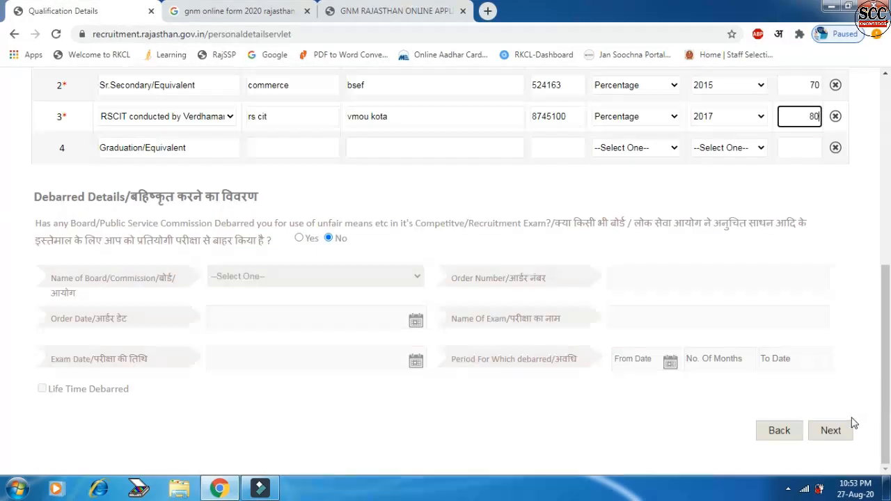
click(830, 431)
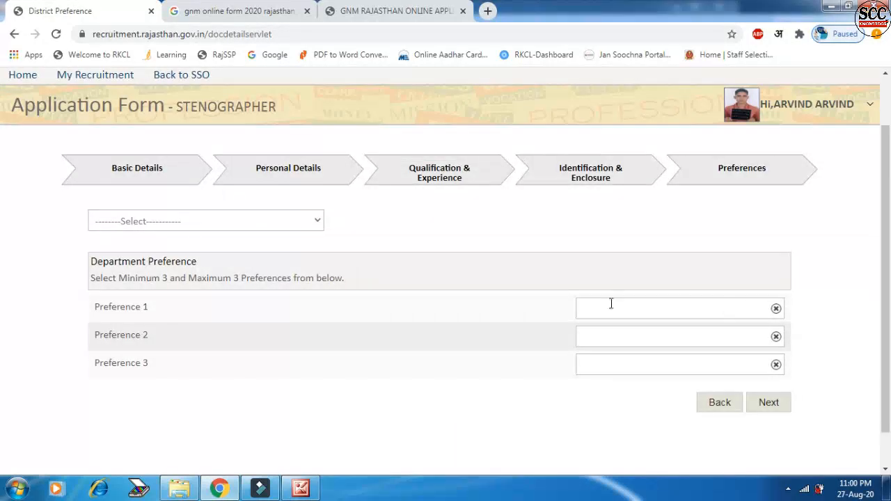
Set the department preferences in order to GOVERNMENT SECRETARIAT, RAJASTHAN PUBLIC SERVICE COMMISSION and SUBORDINATE DEPARTMENTS OF RAJASTHAN, and continue to the application preview
click(291, 222)
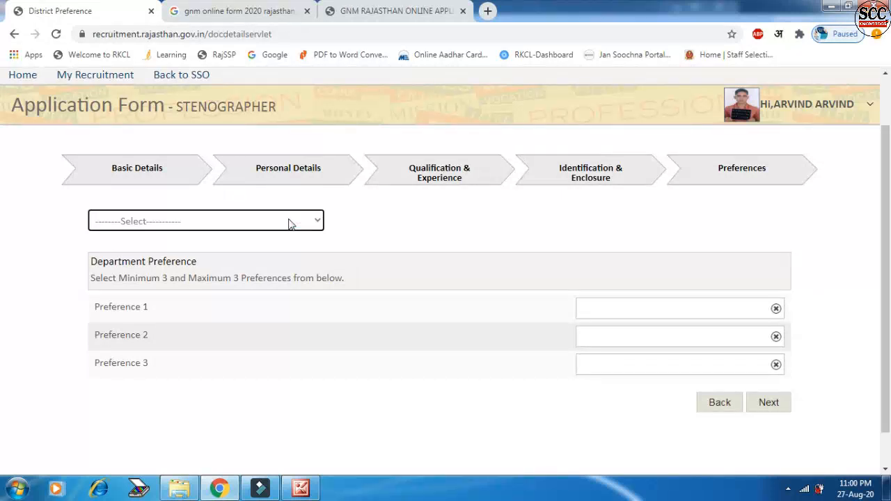
click(290, 221)
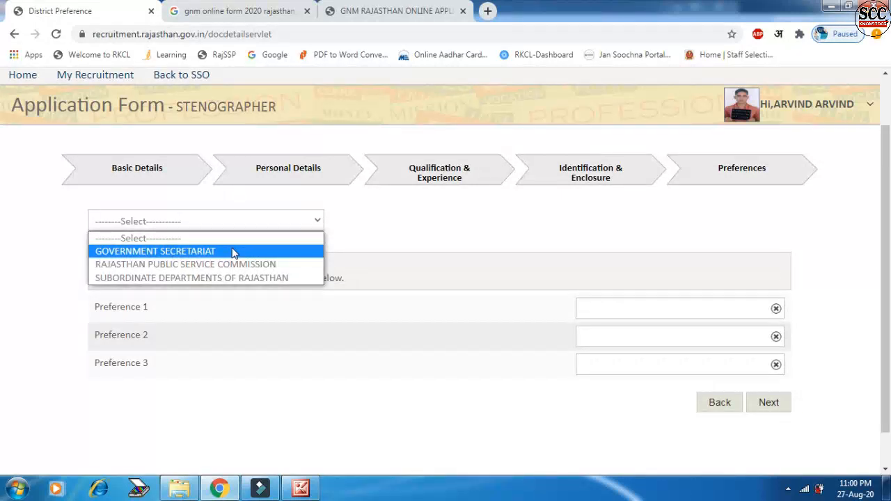
click(232, 251)
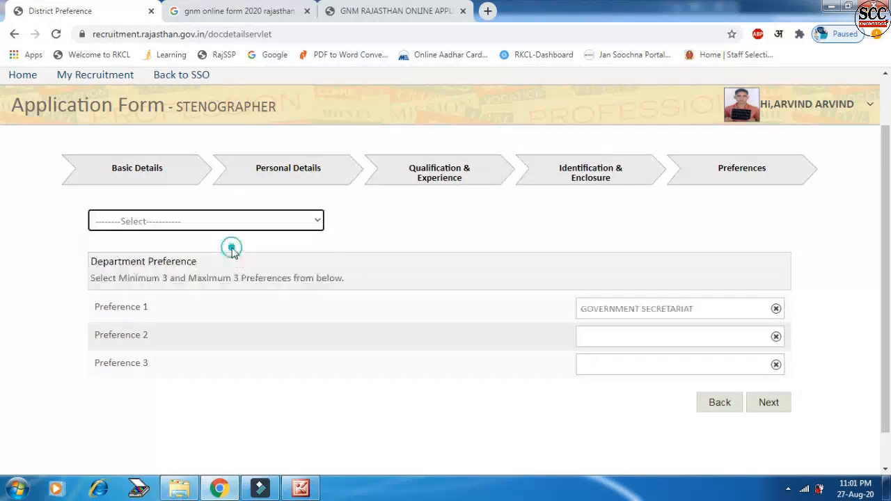
click(769, 409)
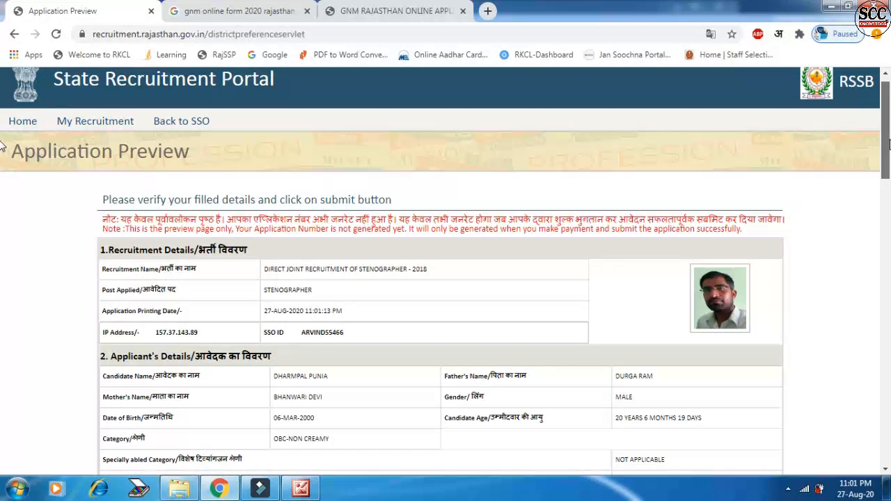
Accept the declaration in the application preview and confirm the fee payment through to the eMitra online payment page
scroll(561, 190, up, 1)
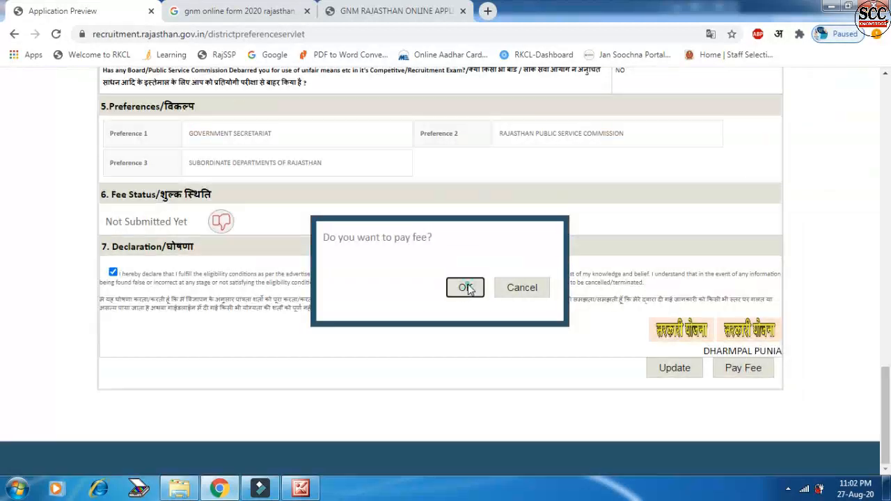
click(465, 286)
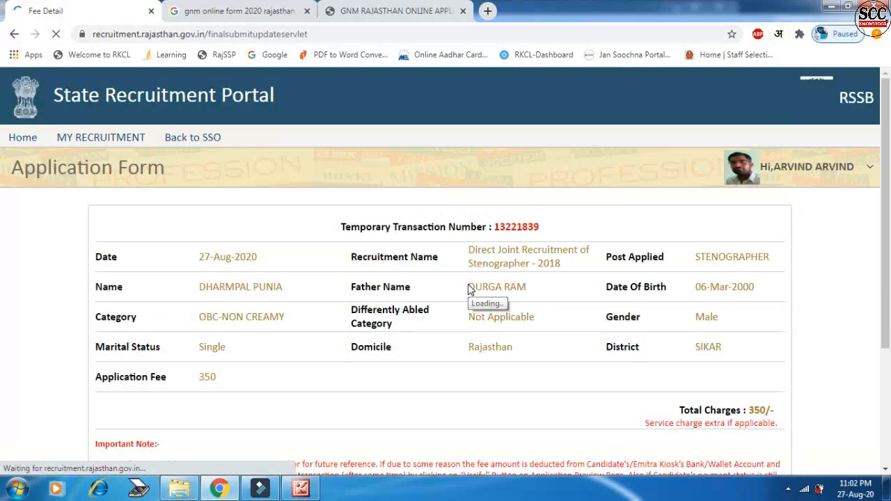
scroll(800, 240, down, 3)
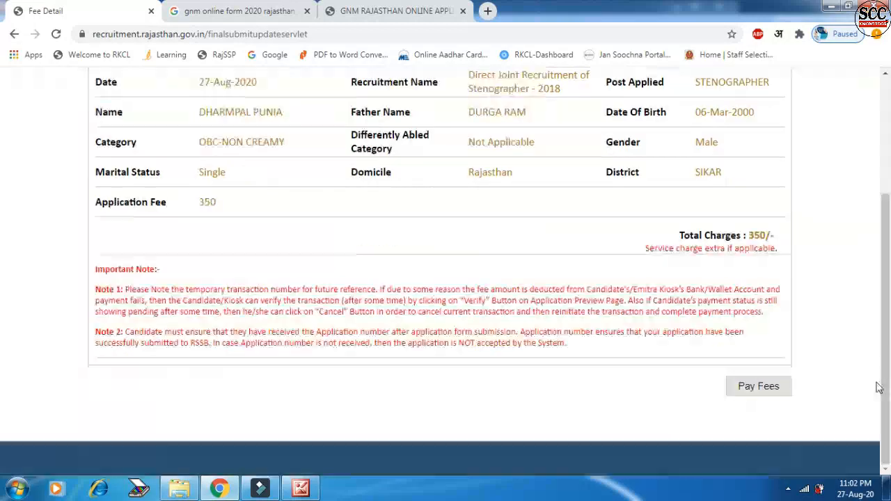
click(766, 395)
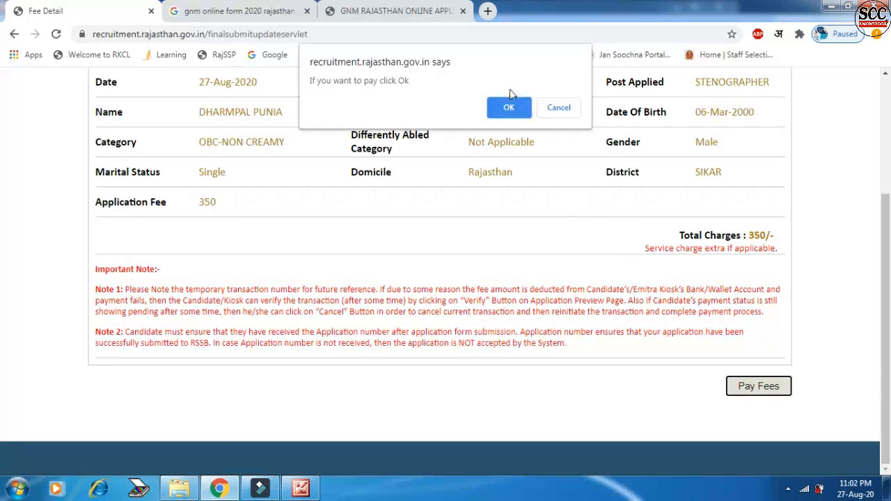
click(511, 104)
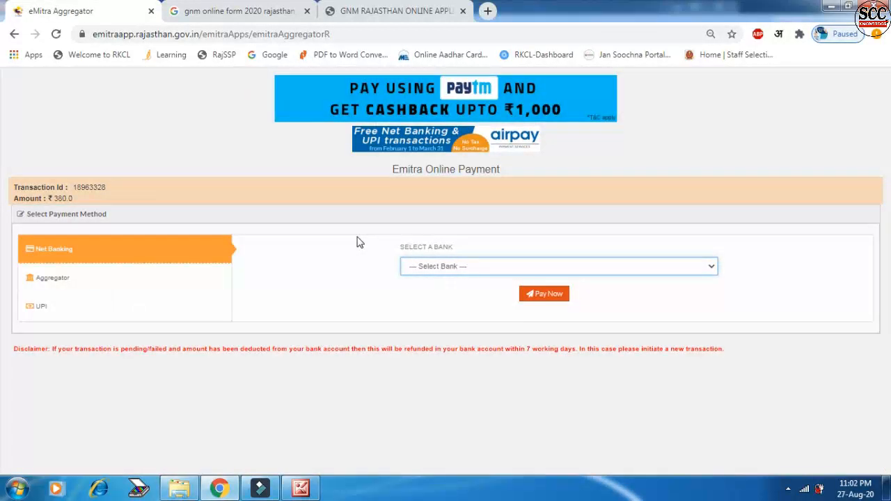